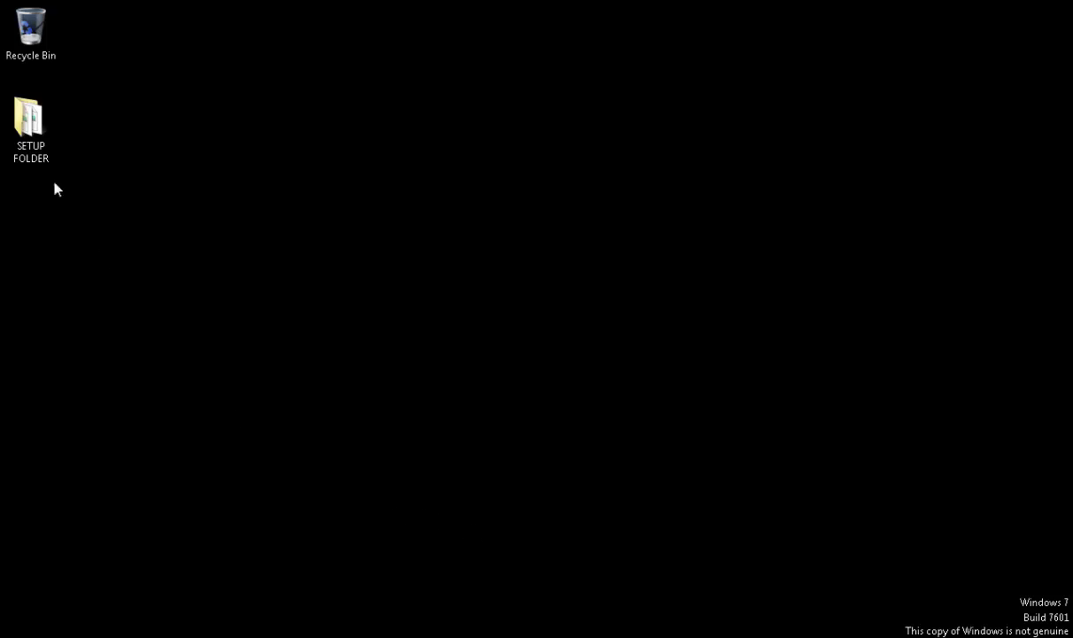
Step: Open the beginner_no10 workbook from the desktop SETUP FOLDER
double_click(36, 149)
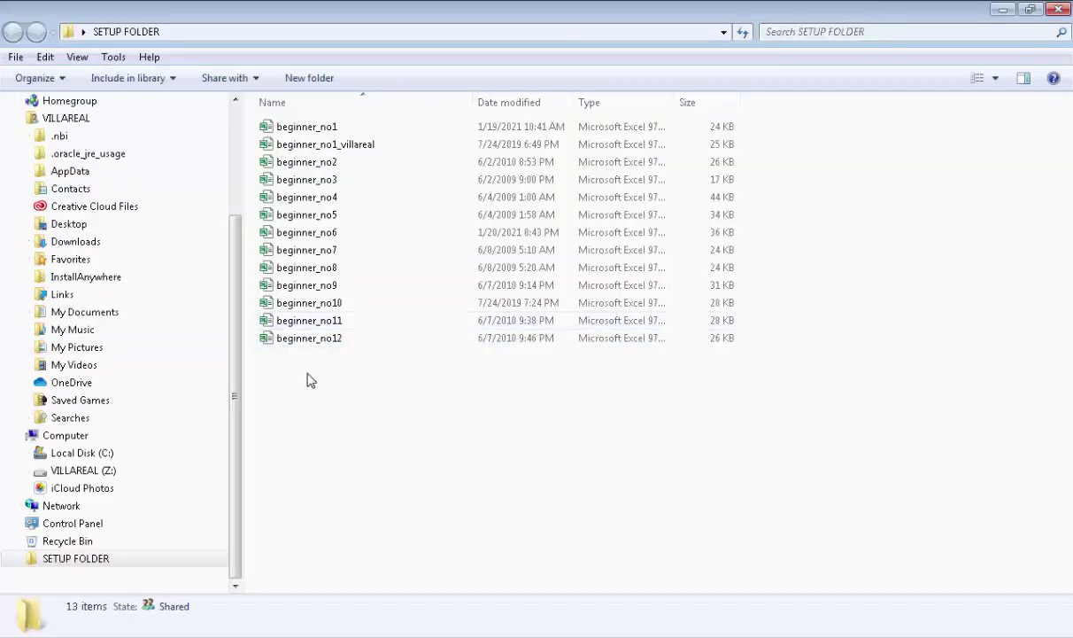
left_click(269, 306)
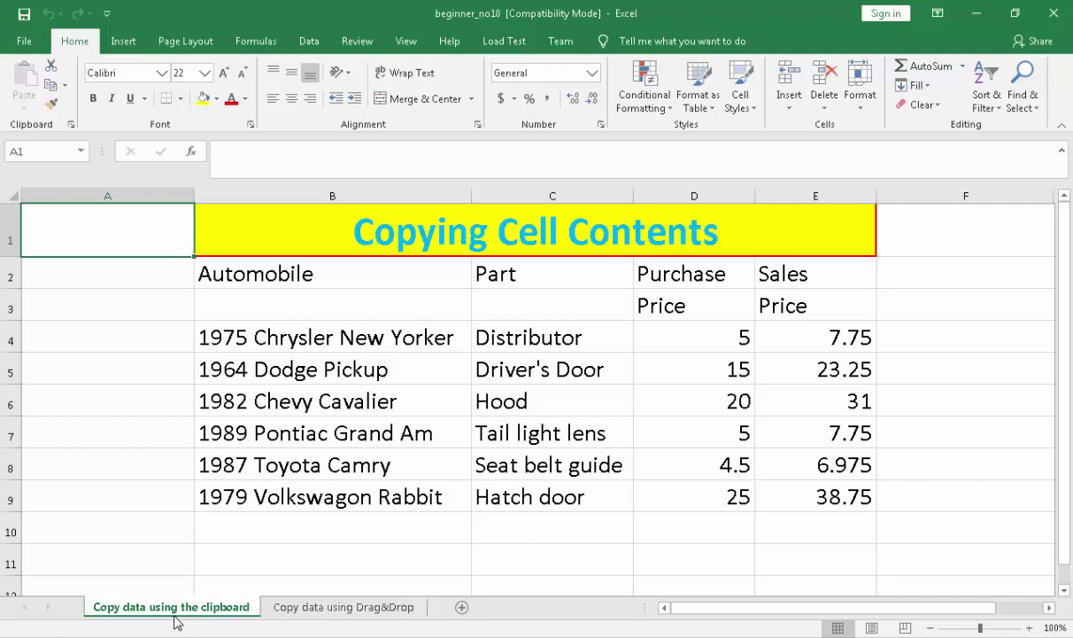
left_click(304, 618)
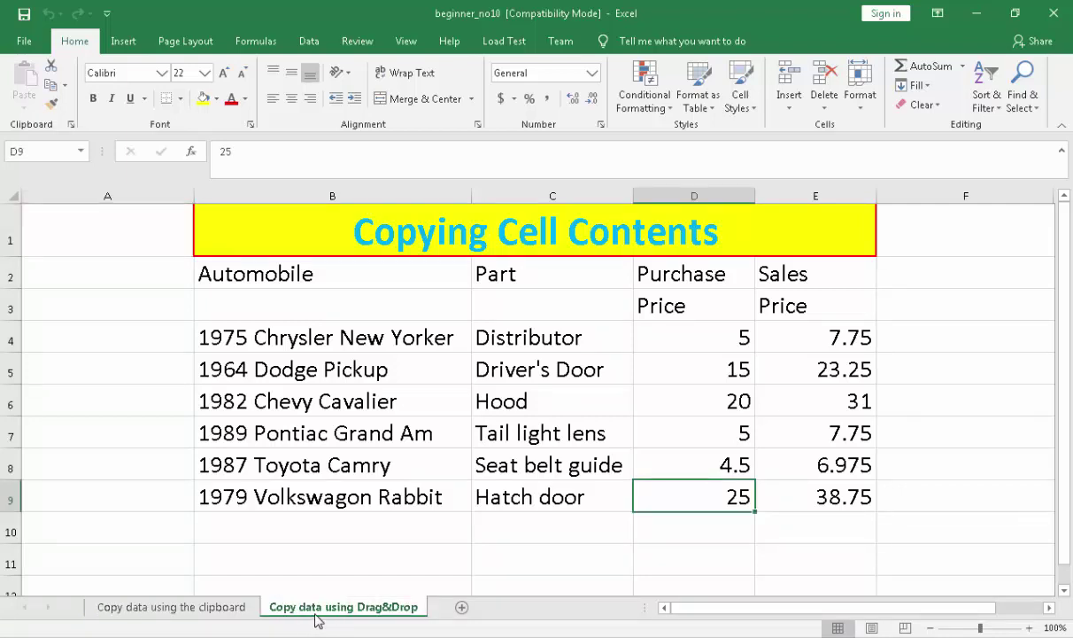
left_click(180, 611)
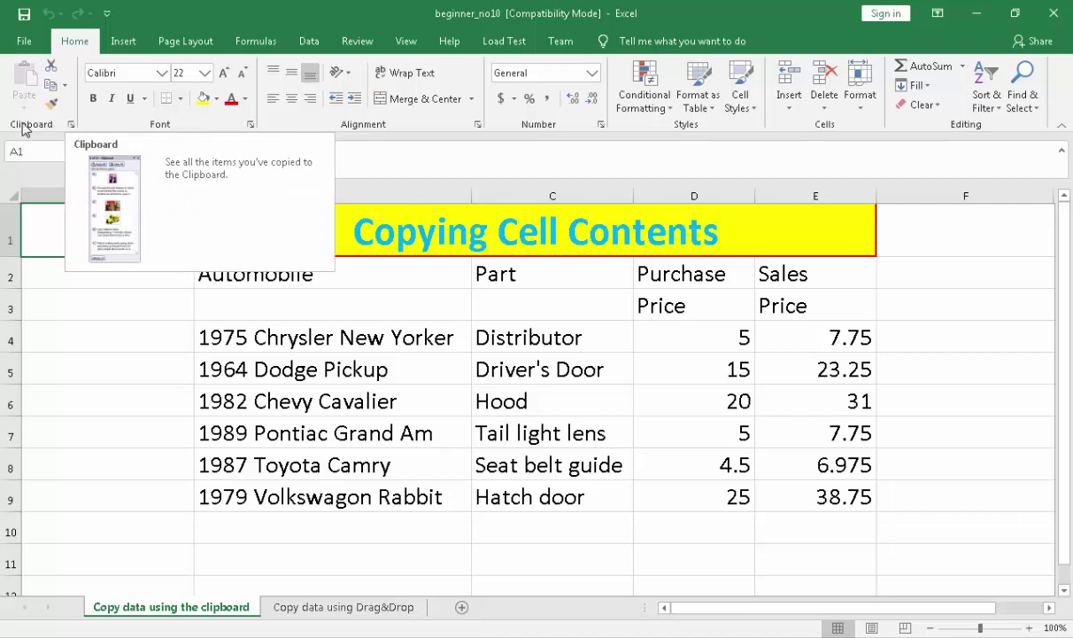
Step: Show the Office Clipboard pane and select the Automobile column B2:B9
left_click(71, 127)
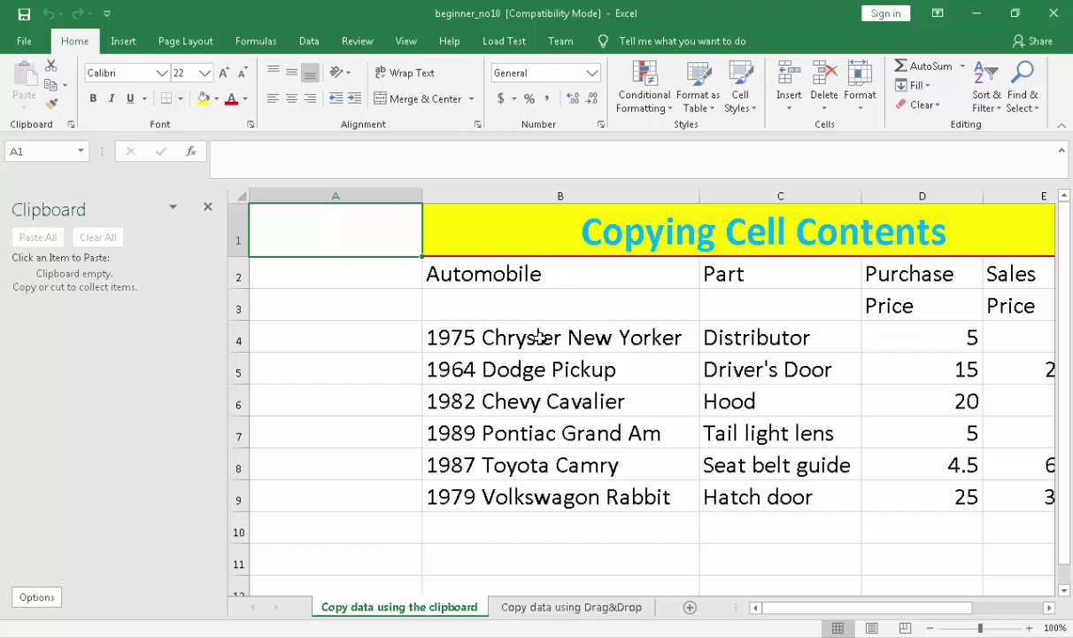
left_click_drag(518, 278, 510, 482)
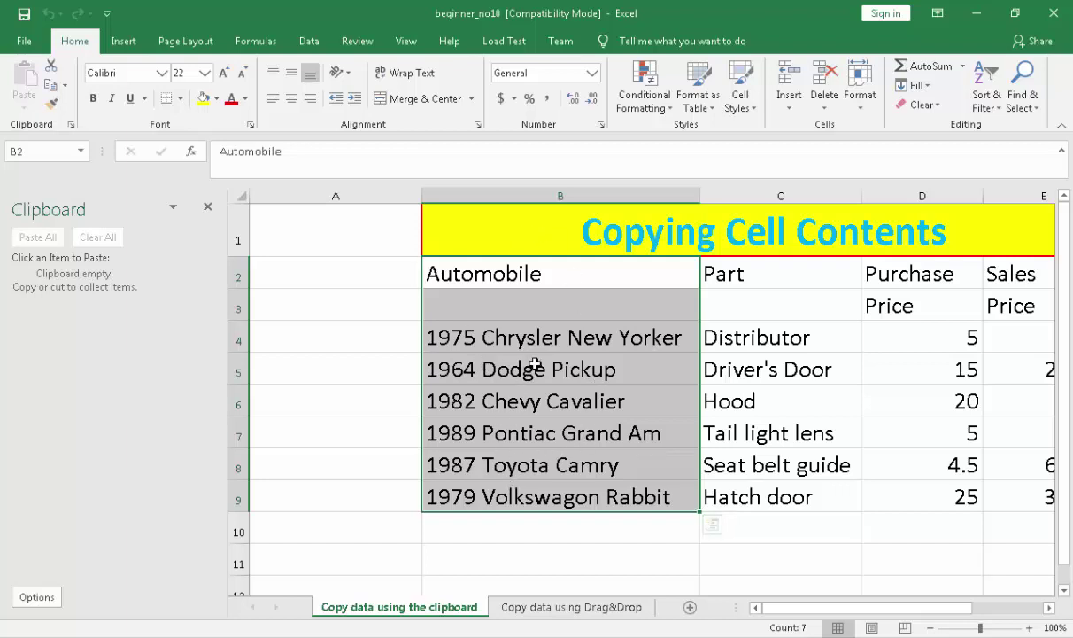
Step: Copy the selected Automobile cells B2:B9 as the first Clipboard item
right_click(536, 364)
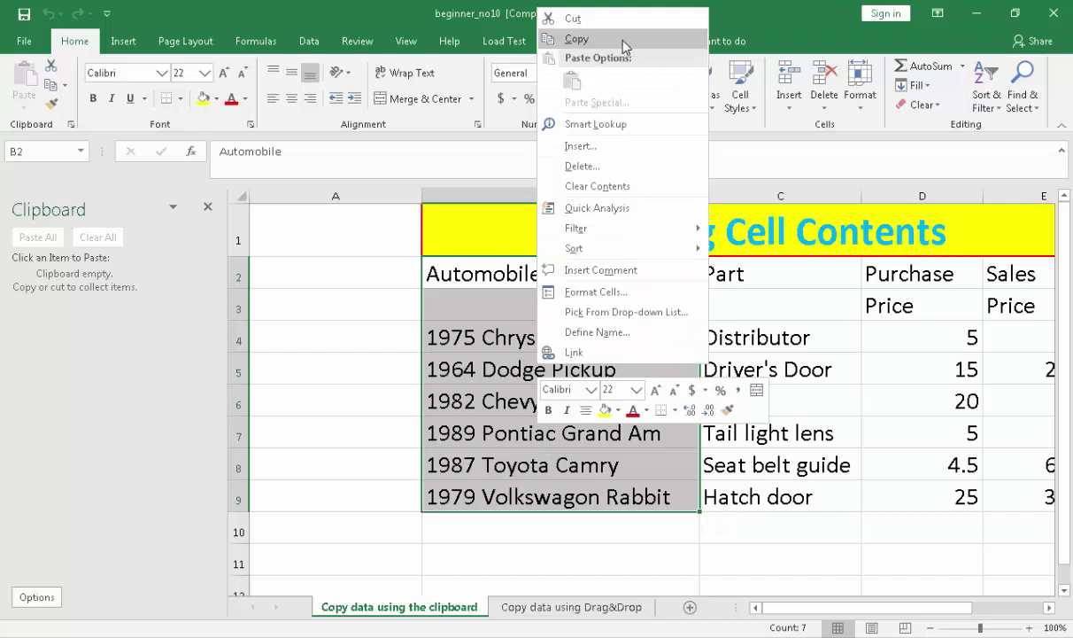
left_click(680, 46)
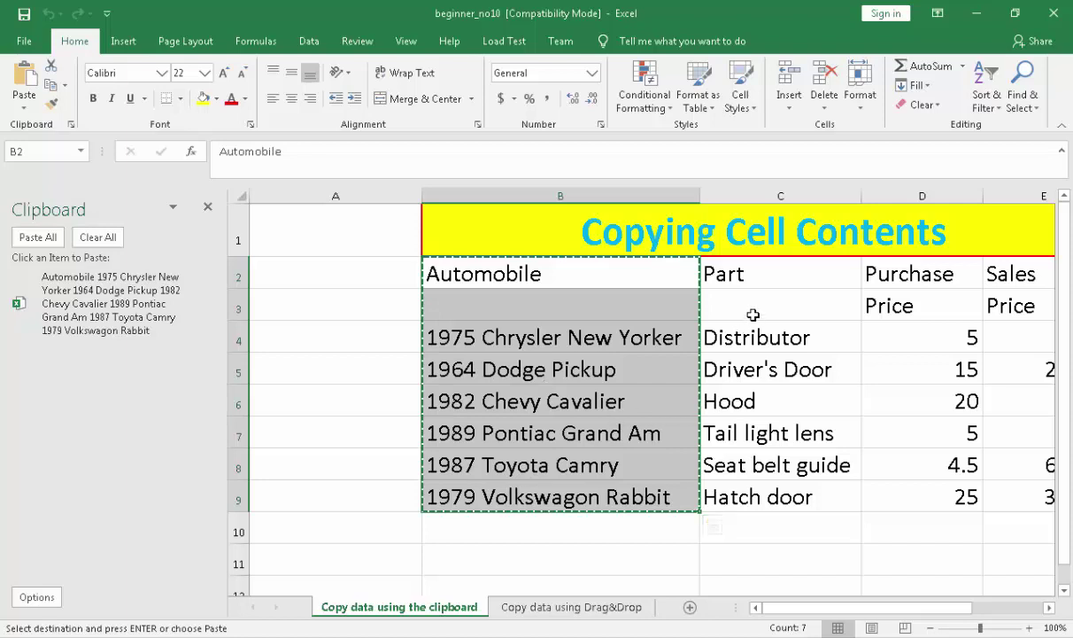
Step: Copy the Purchase Price column D2:D9, then the Part column C2:C9, to the Clipboard
left_click(888, 277)
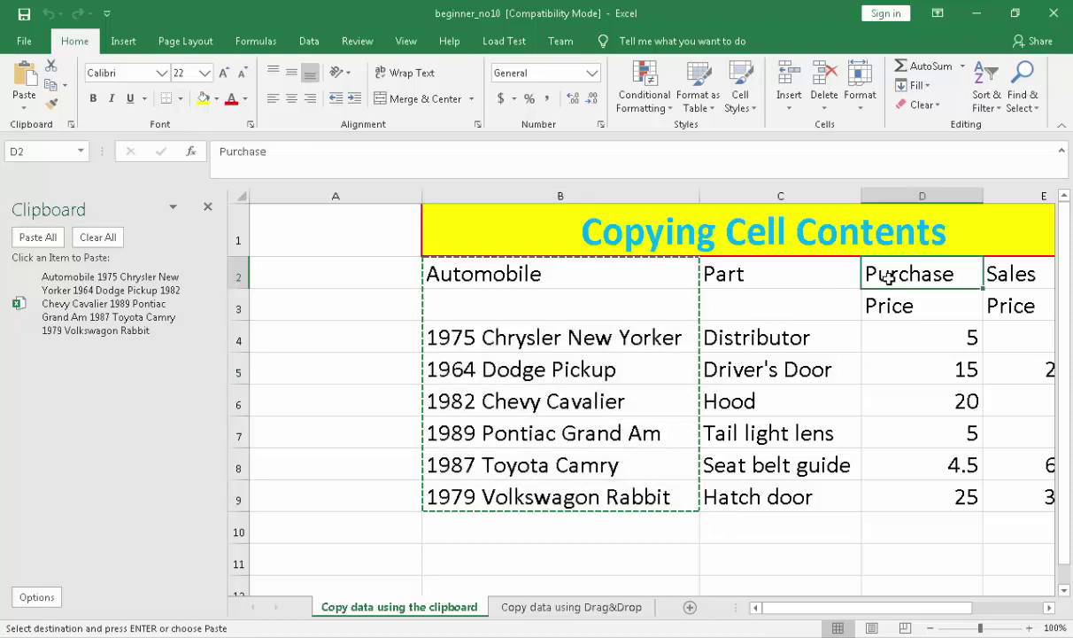
left_click_drag(888, 277, 898, 480)
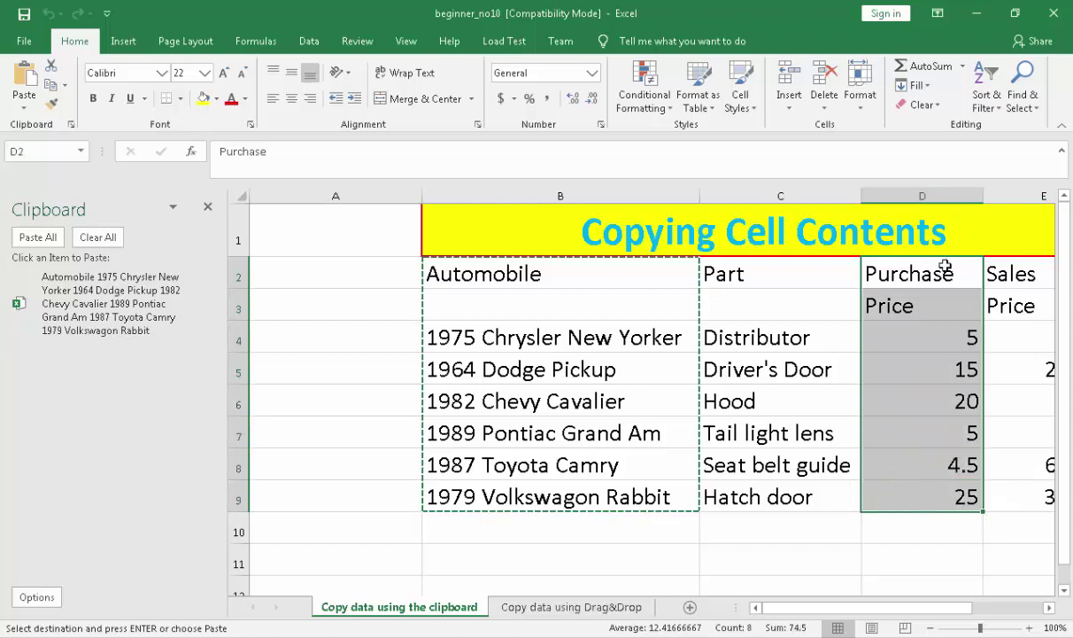
left_click(50, 85)
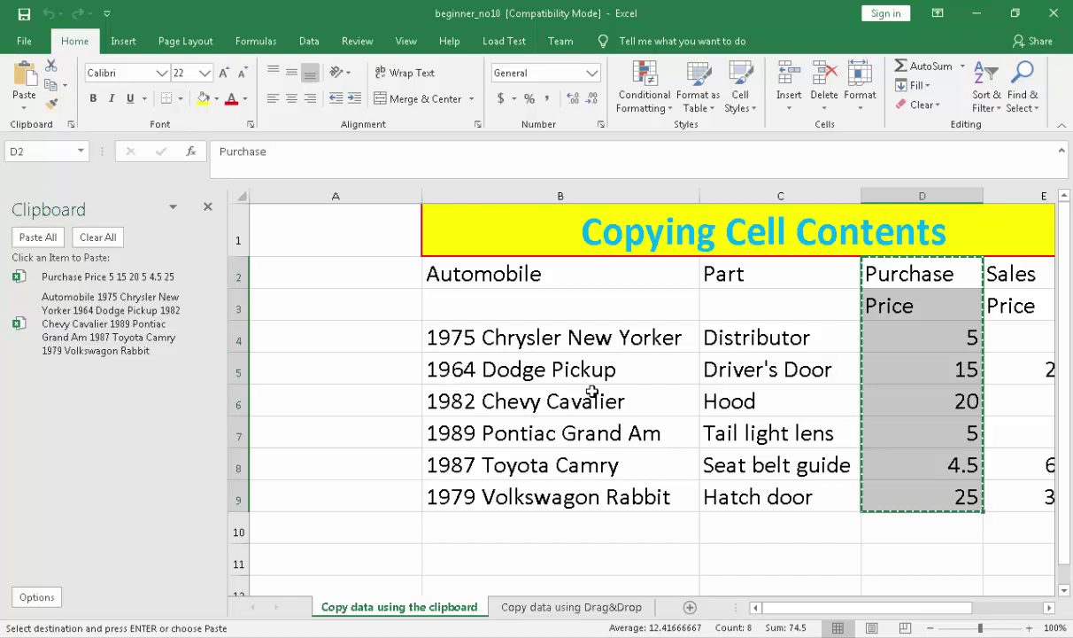
left_click_drag(721, 272, 733, 497)
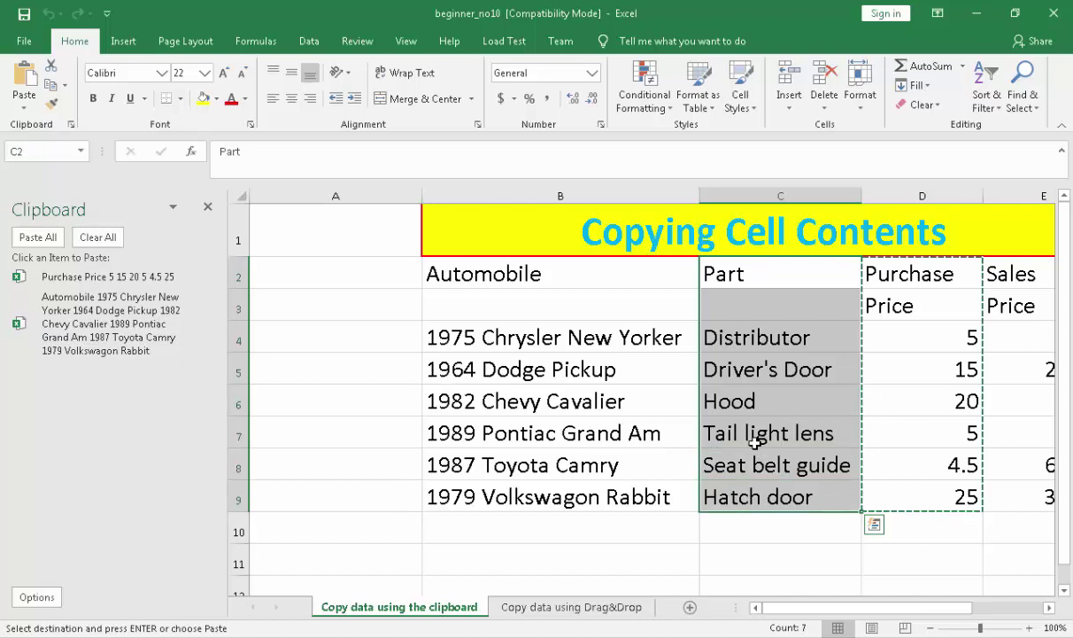
key("ctrl+c")
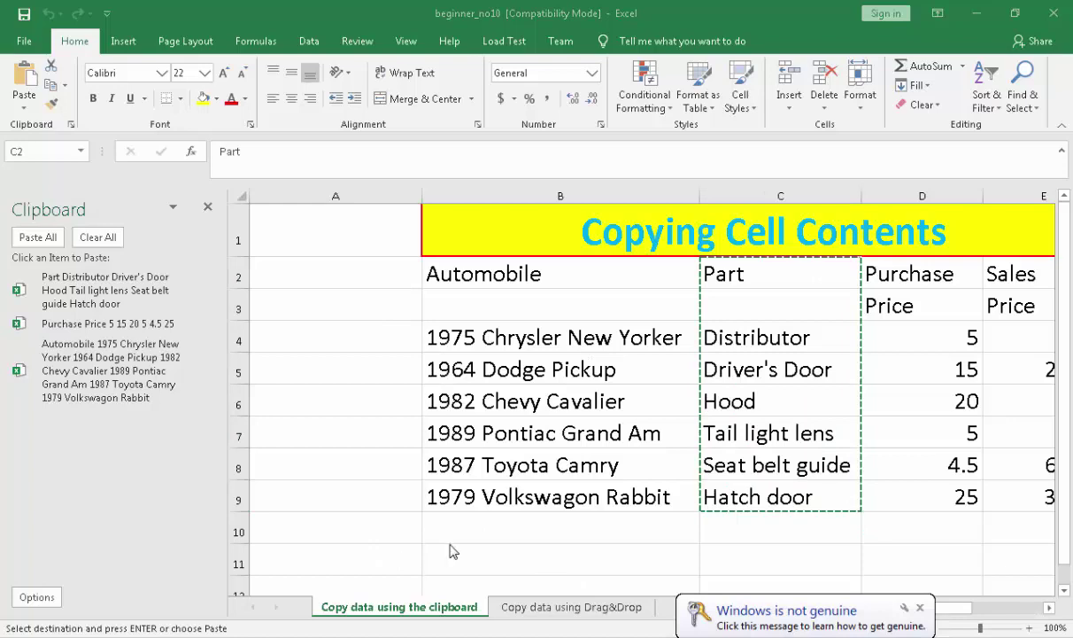
Step: On the Copy data using Drag&Drop sheet, drag-fill B9 to put 1980 Volkswagon Rabbit in B10
left_click(531, 610)
left_click_drag(882, 608, 915, 615)
left_click_drag(910, 618, 872, 618)
left_click(611, 501)
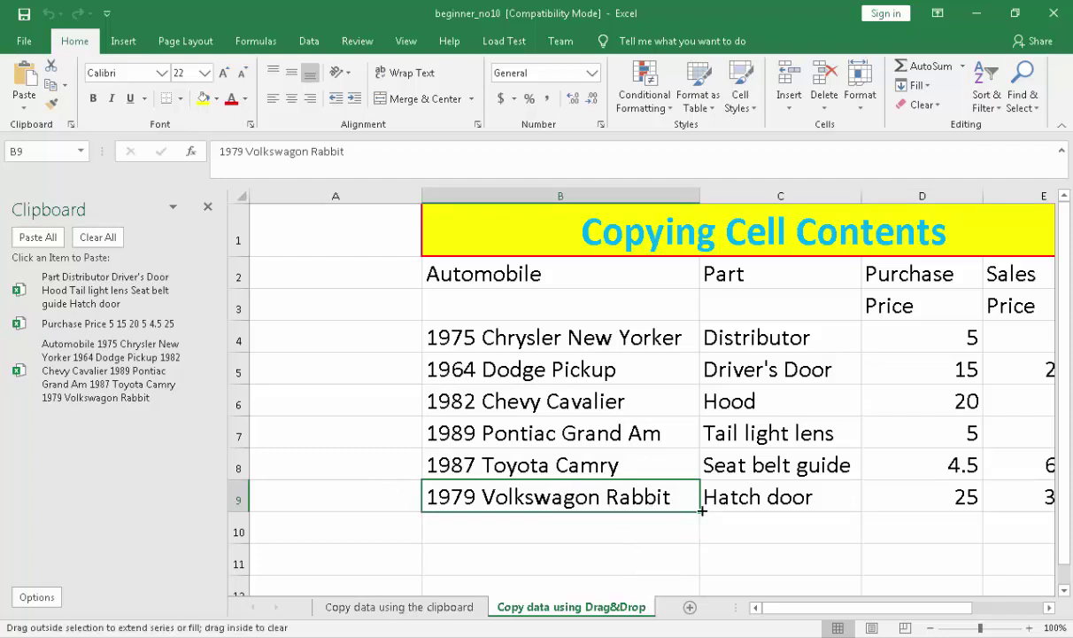
left_click_drag(702, 510, 702, 531)
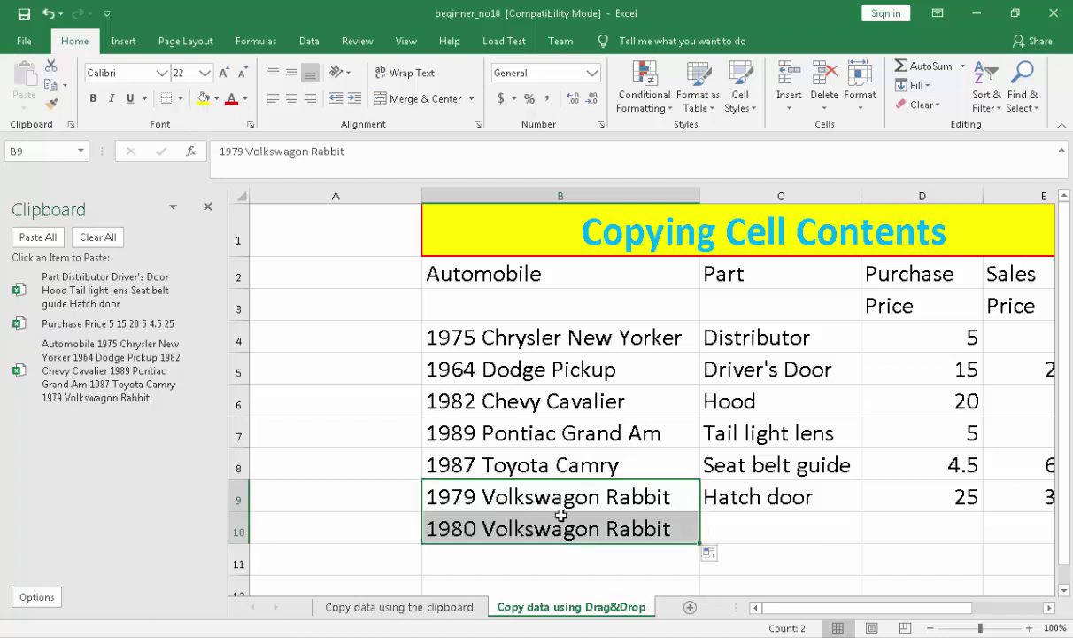
Step: Drag-fill the 7.75 sales price from E4 into F4
scroll(983, 585, "right", 2)
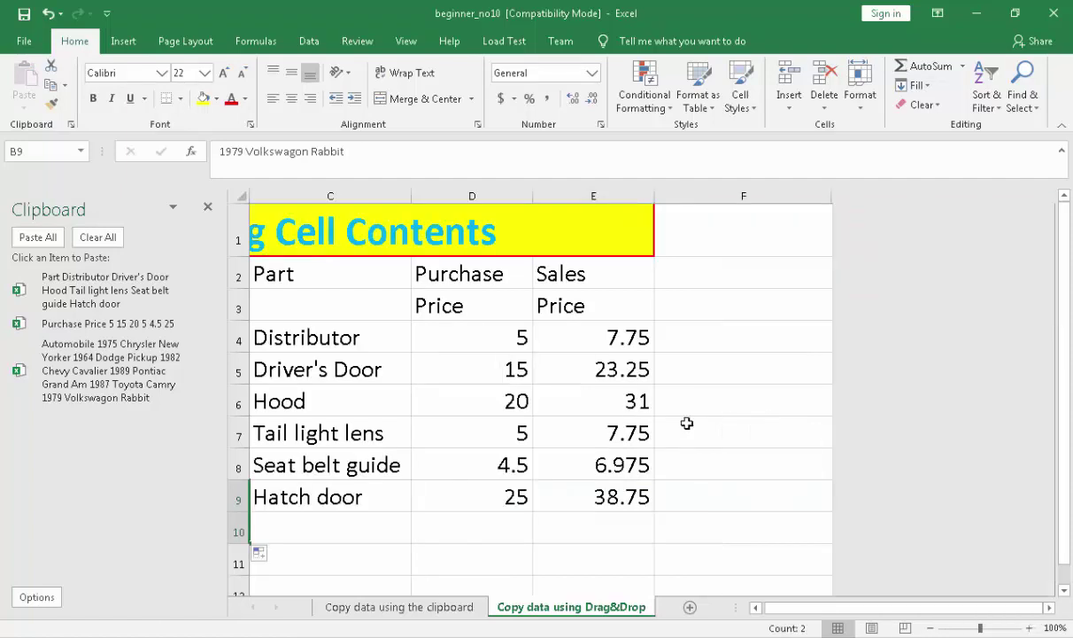
left_click(624, 336)
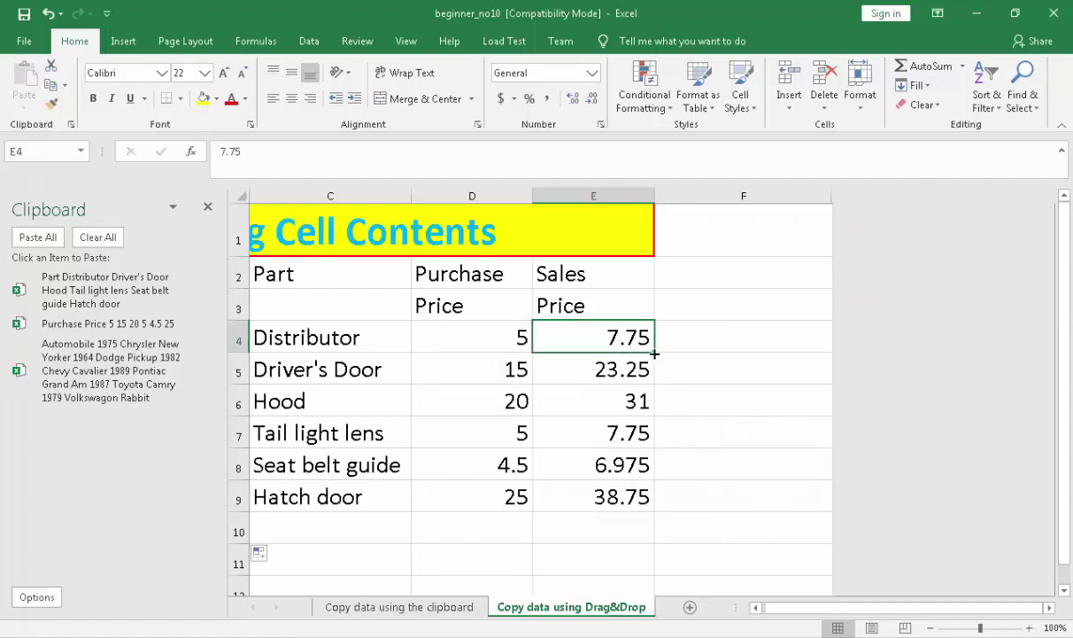
left_click_drag(655, 353, 655, 353)
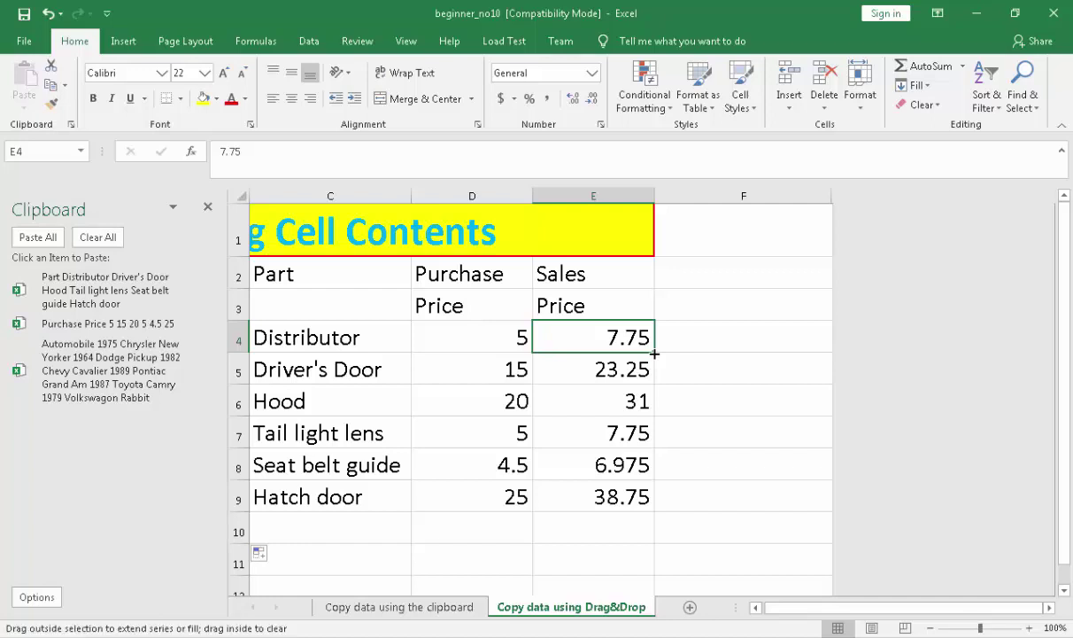
left_click_drag(656, 352, 755, 353)
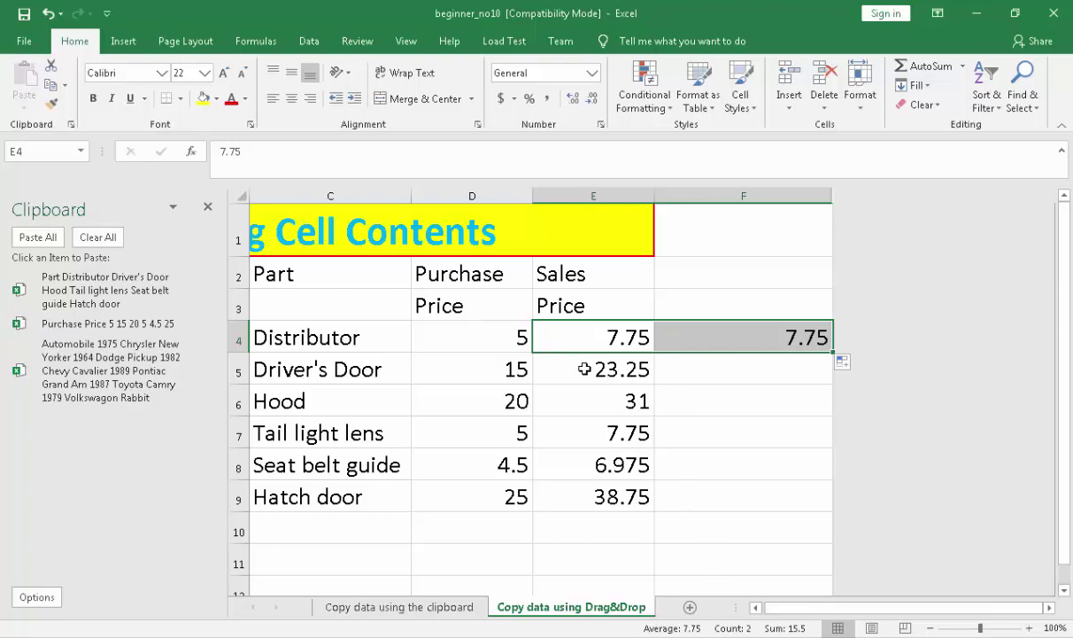
Step: Delete the trial entries in B10 and F4
left_click_drag(802, 607, 769, 608)
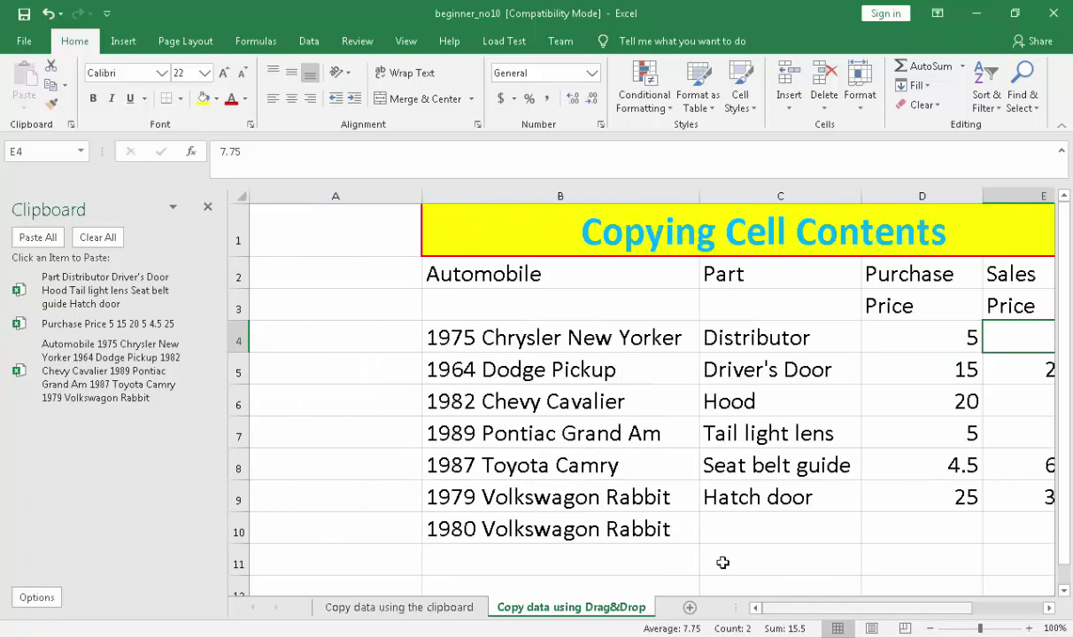
left_click(608, 530)
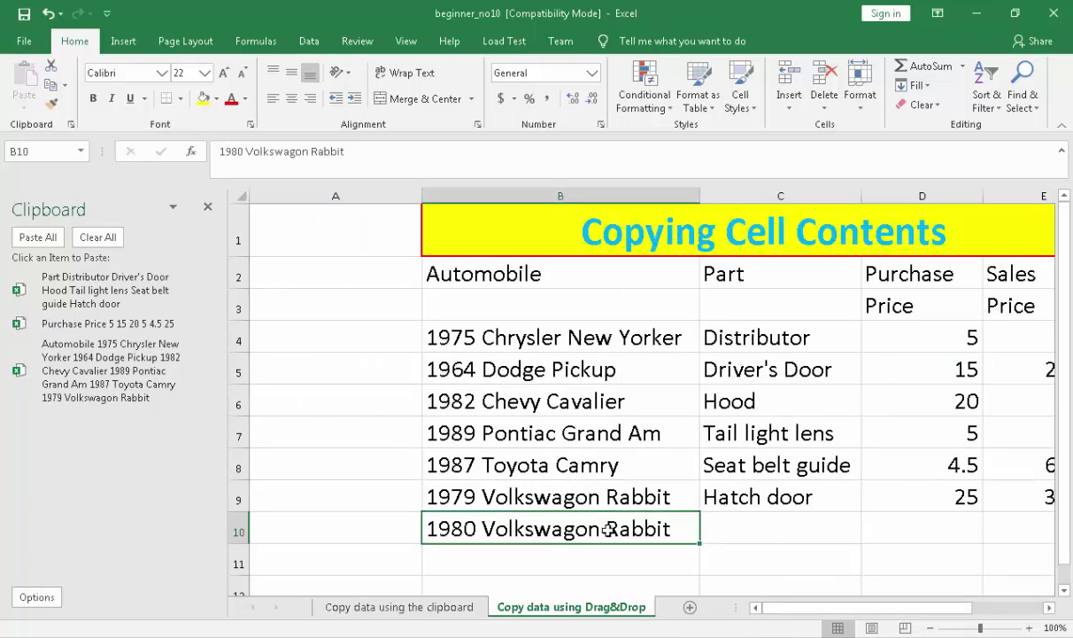
key("Delete")
left_click_drag(802, 608, 813, 608)
left_click(767, 339)
key("Delete")
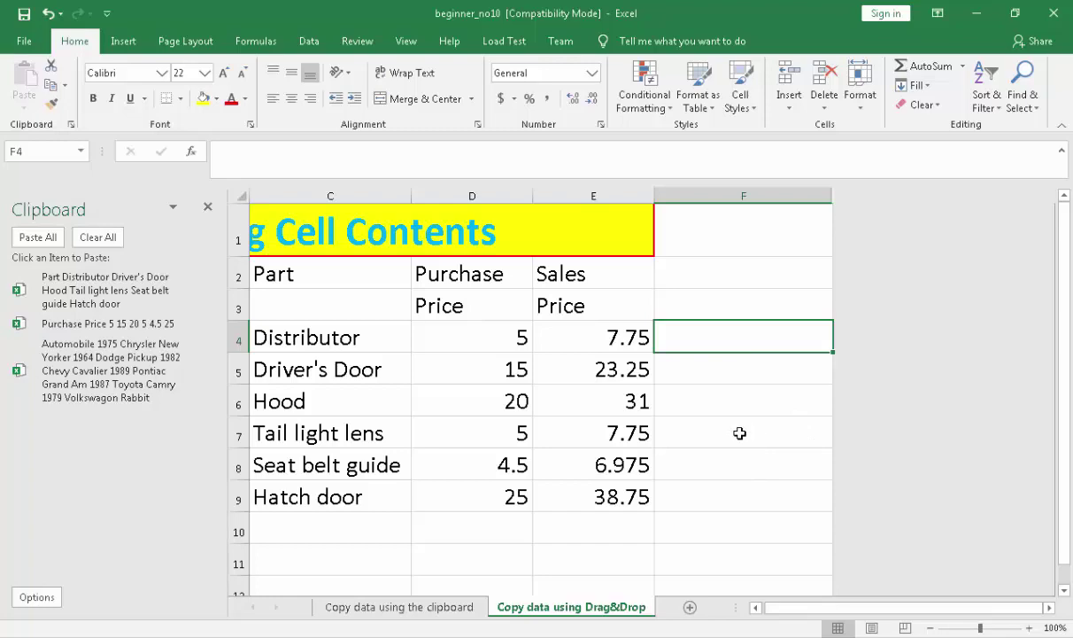
left_click_drag(802, 614, 840, 615)
Step: Enter the heading 'value' in F3
left_click(721, 305)
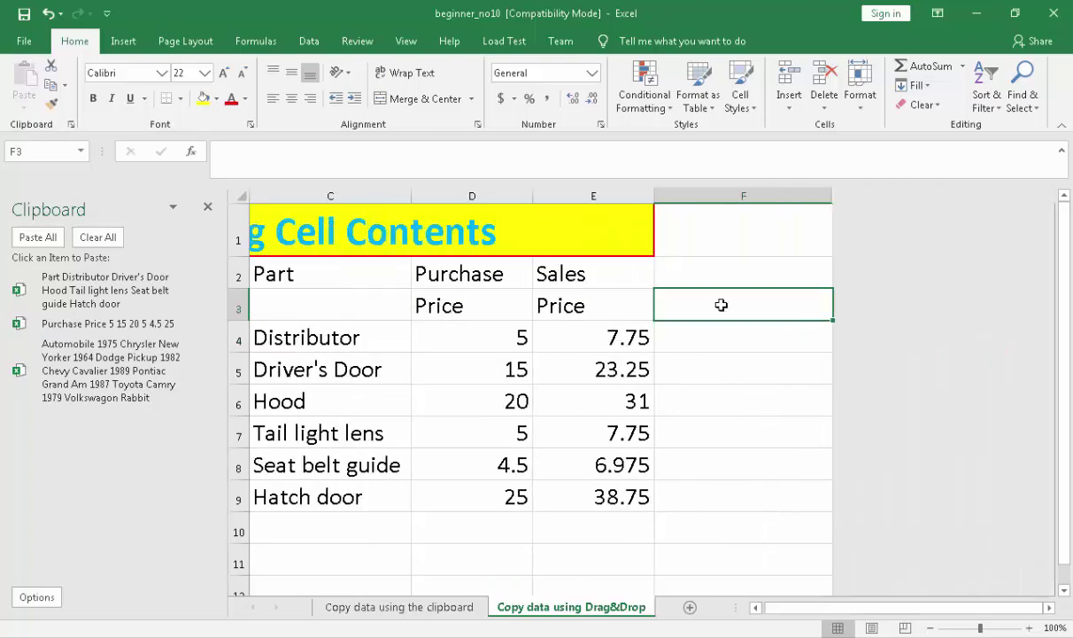
type("value")
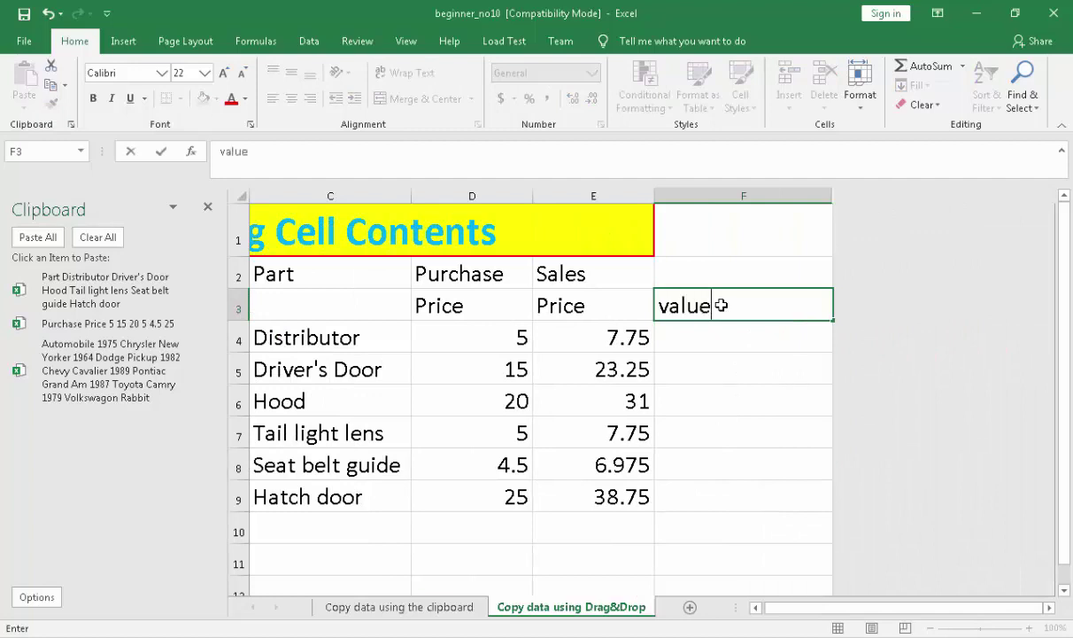
key("Return")
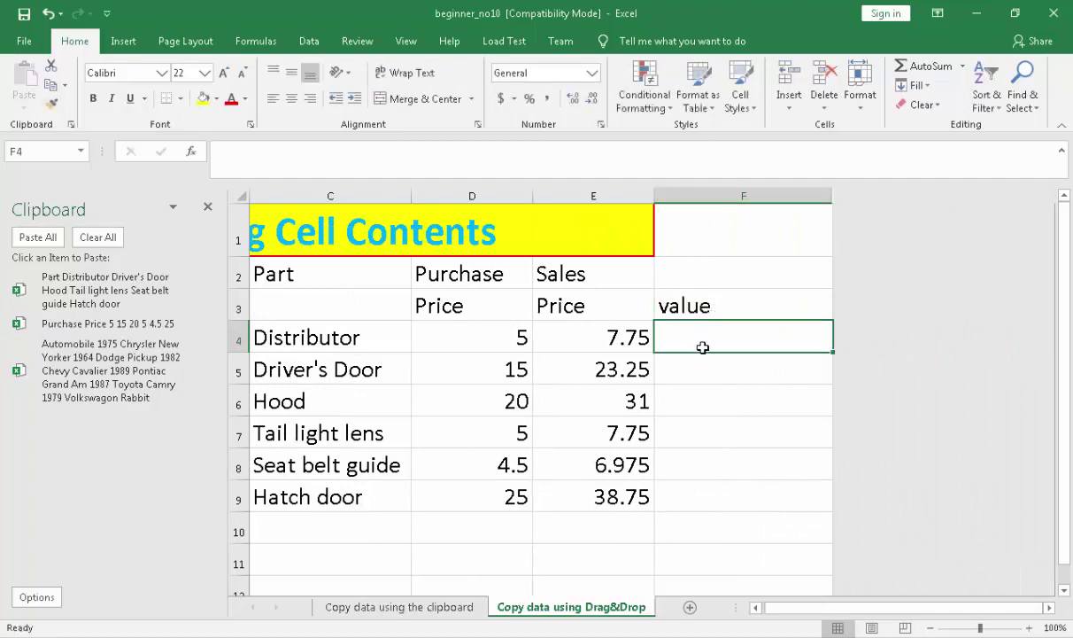
Step: Enter the formula =D4*E4 in F4, giving 38.75
type("=")
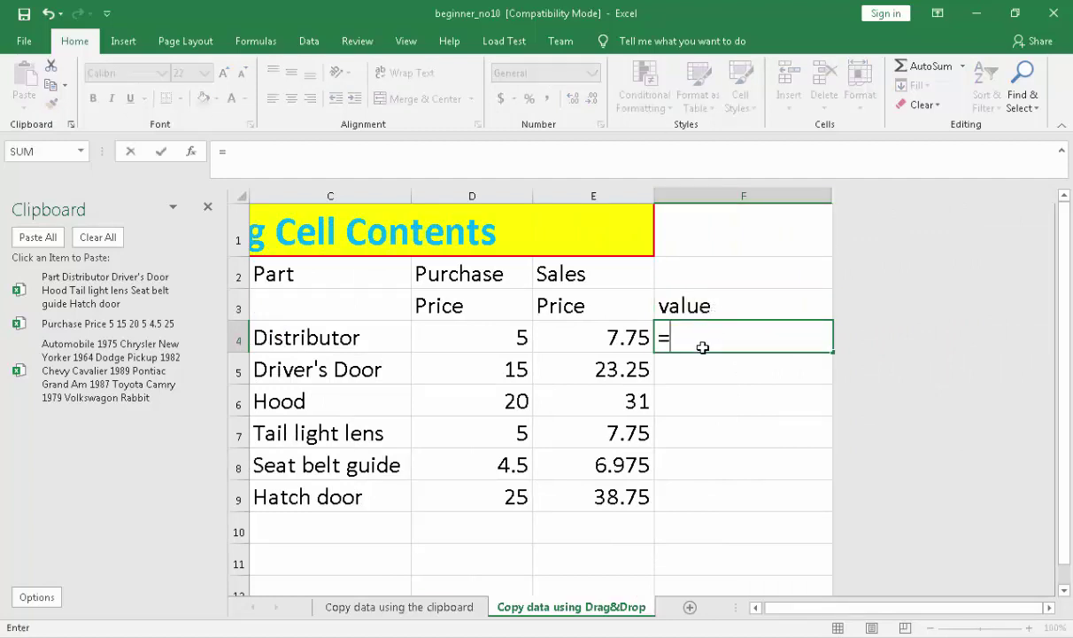
left_click(498, 345)
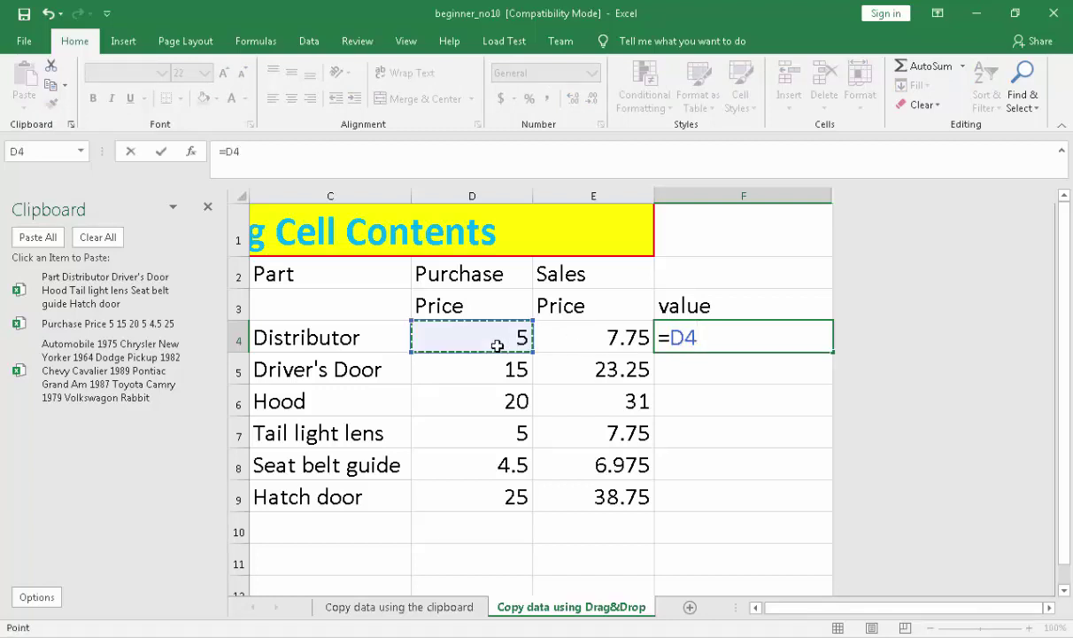
type("*")
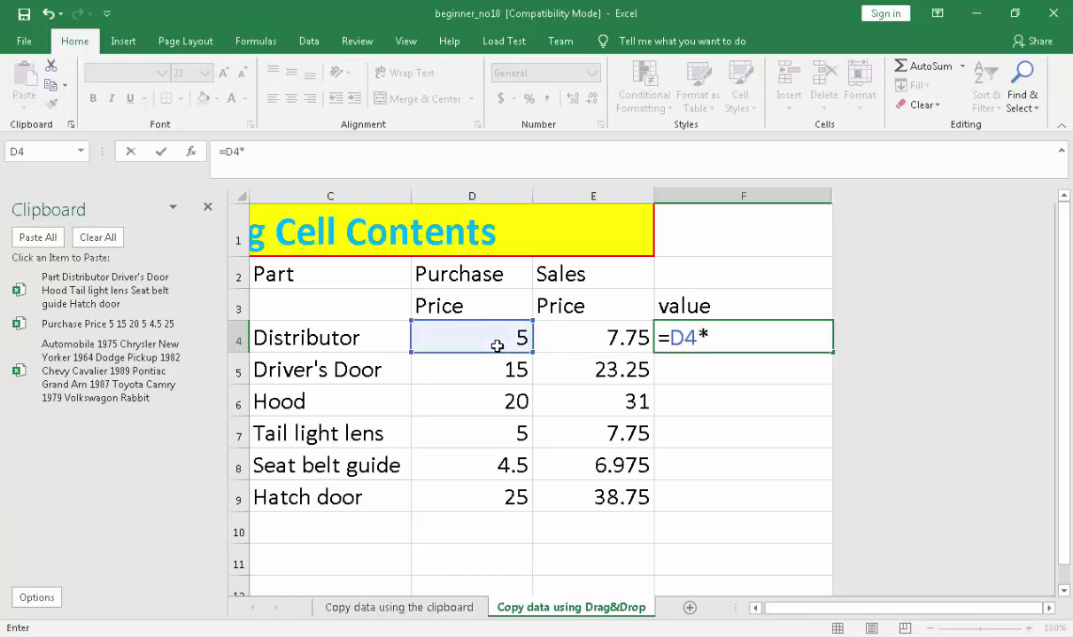
left_click(582, 346)
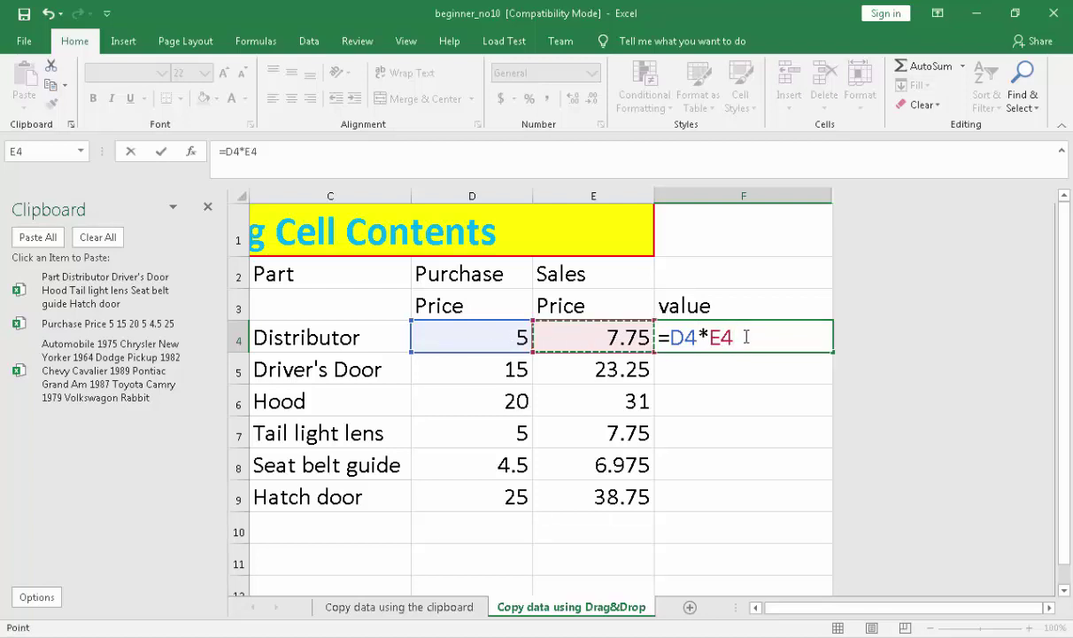
key("Return")
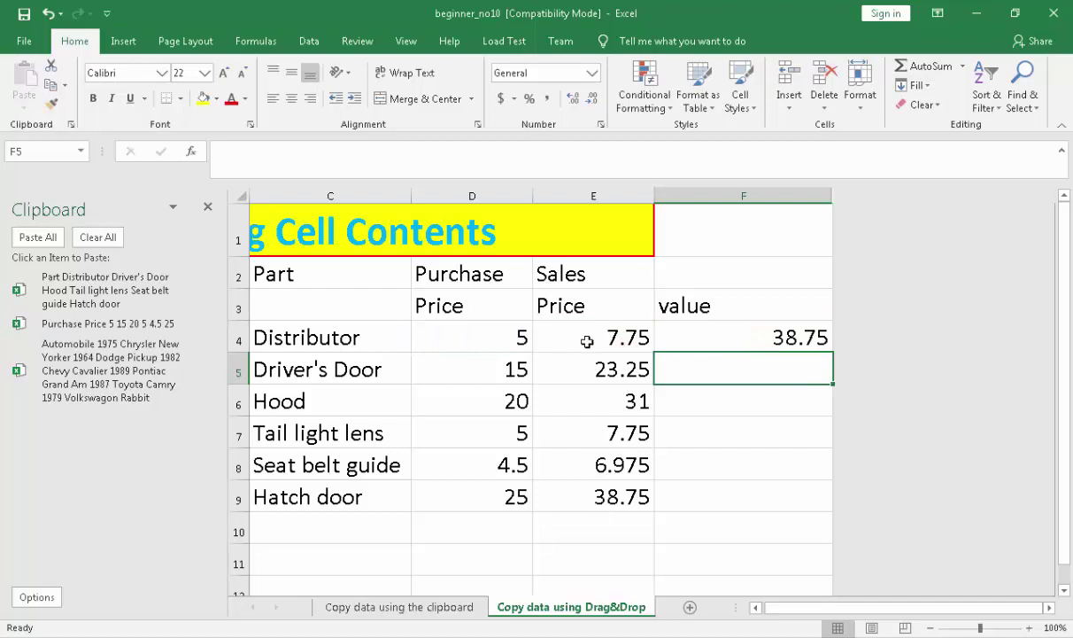
Step: Fill the F4 formula down through F9
left_click(757, 341)
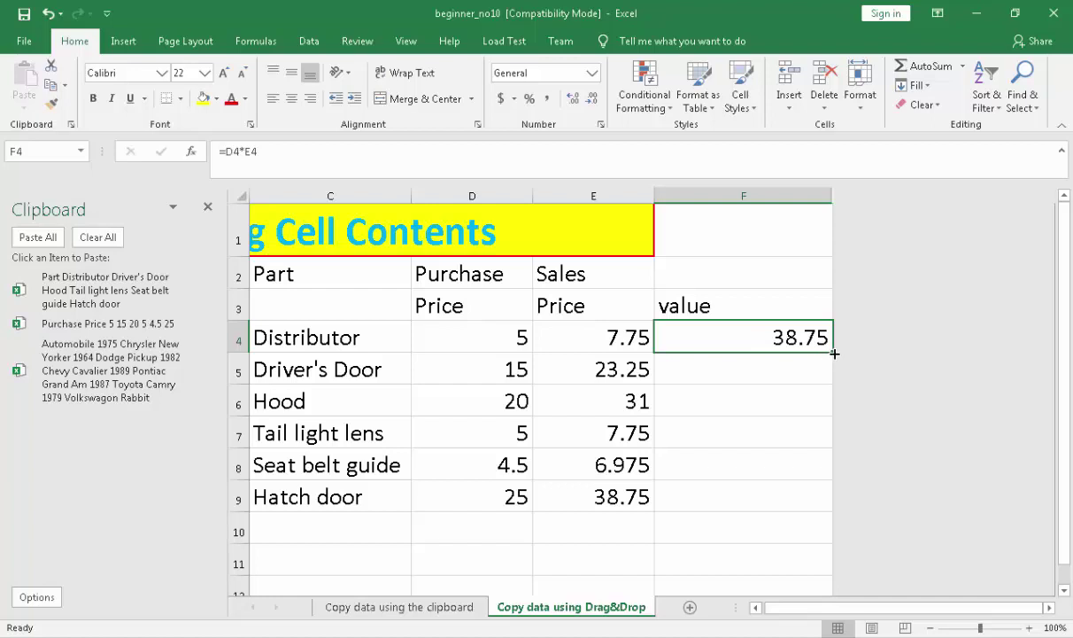
left_click_drag(834, 354, 826, 498)
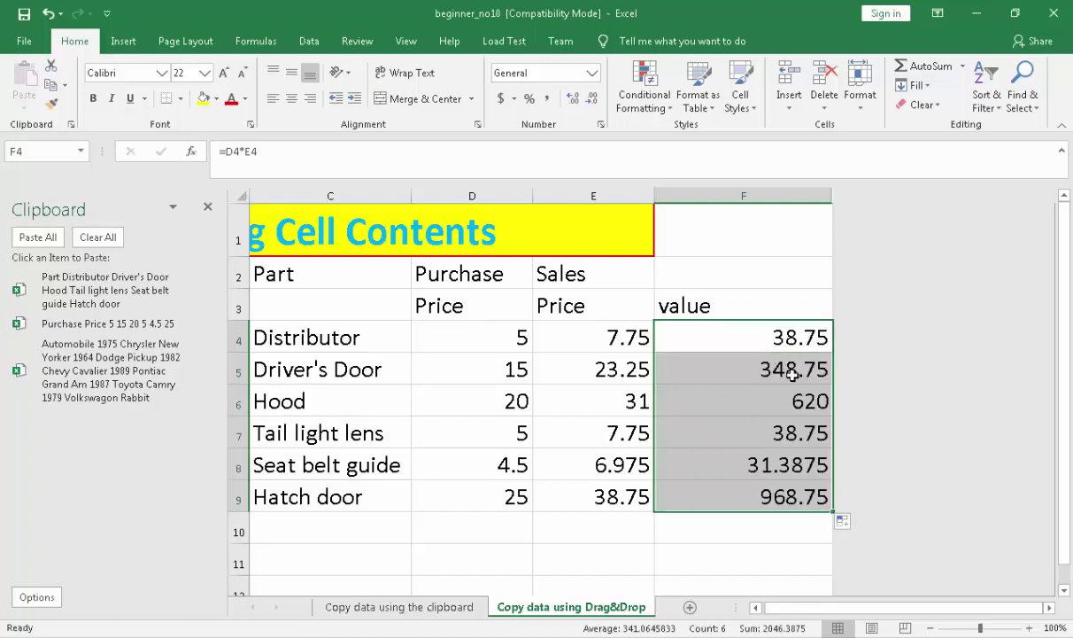